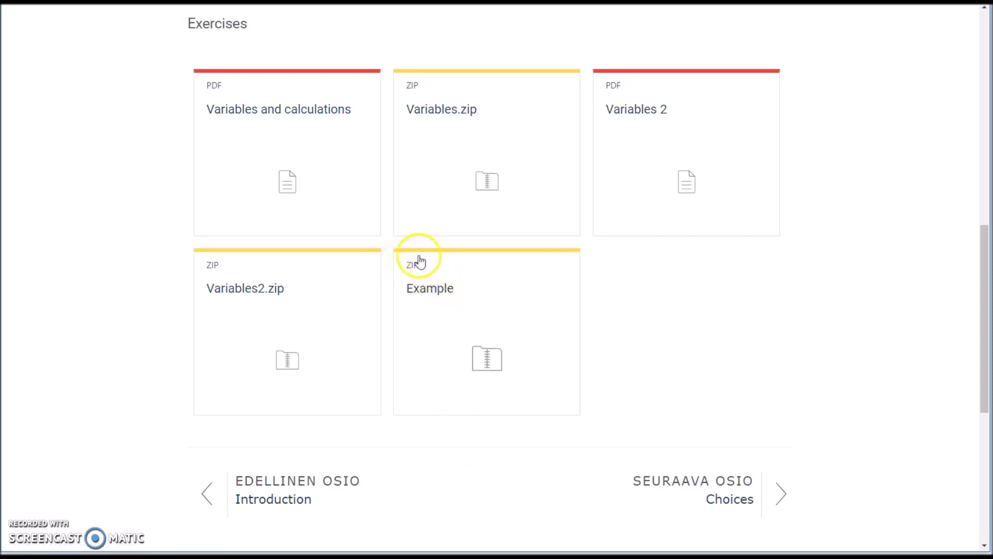
Download the Example zip exercise from the course page and open the folder containing the downloaded file.
{"action": "left_click", "coordinate": [432, 292]}
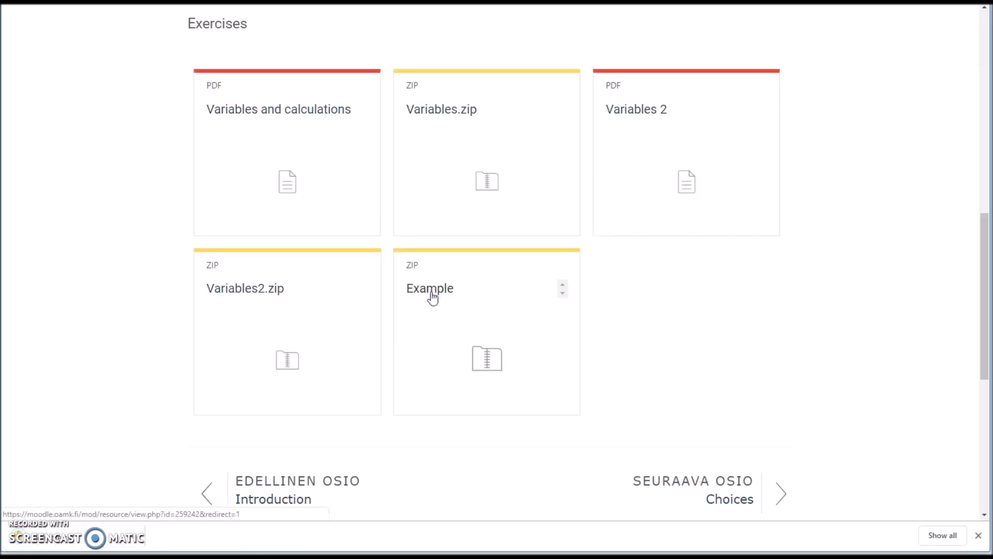
{"action": "left_click", "coordinate": [55, 539]}
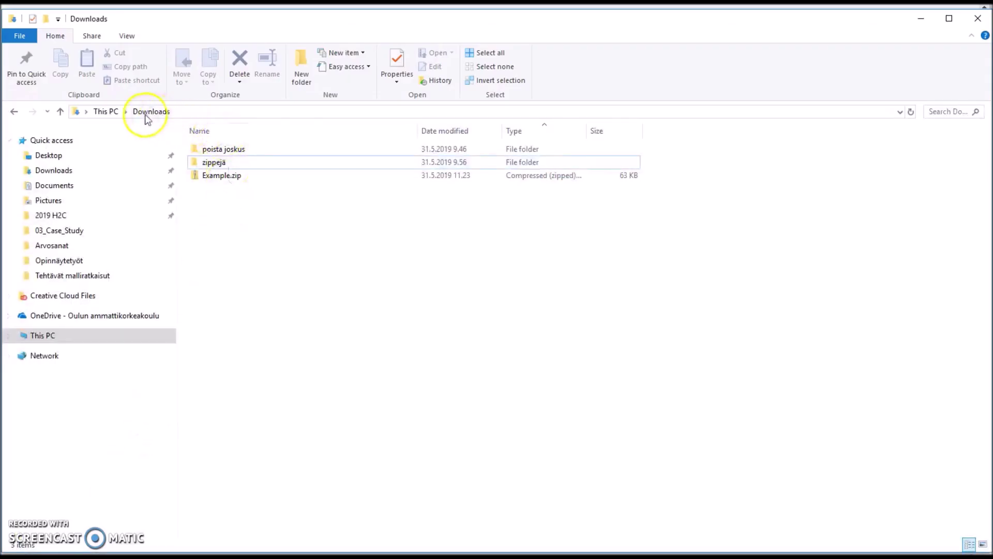
Move Example.zip from Downloads into the XExercises folder under Documents by cutting and pasting it.
{"action": "left_click", "coordinate": [223, 177]}
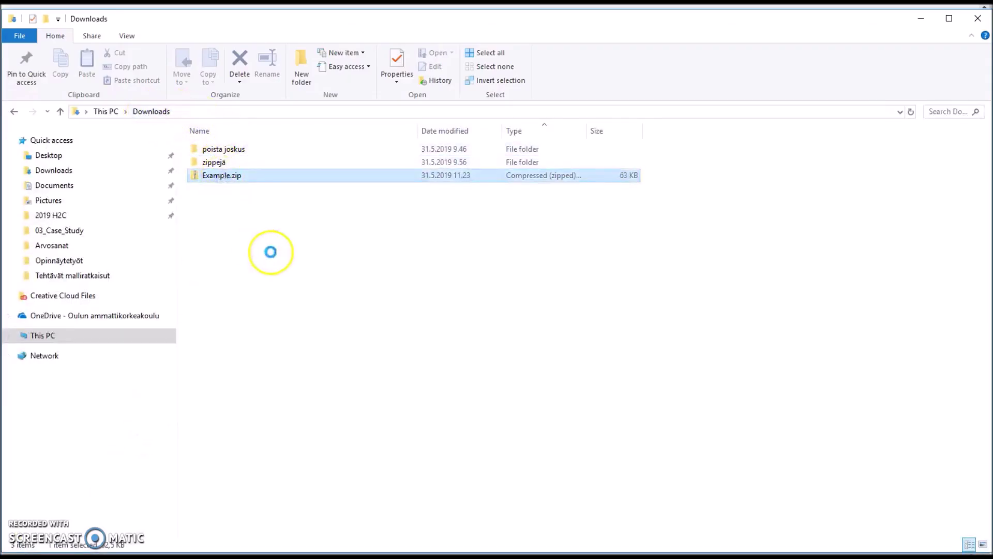
{"action": "right_click", "coordinate": [235, 174]}
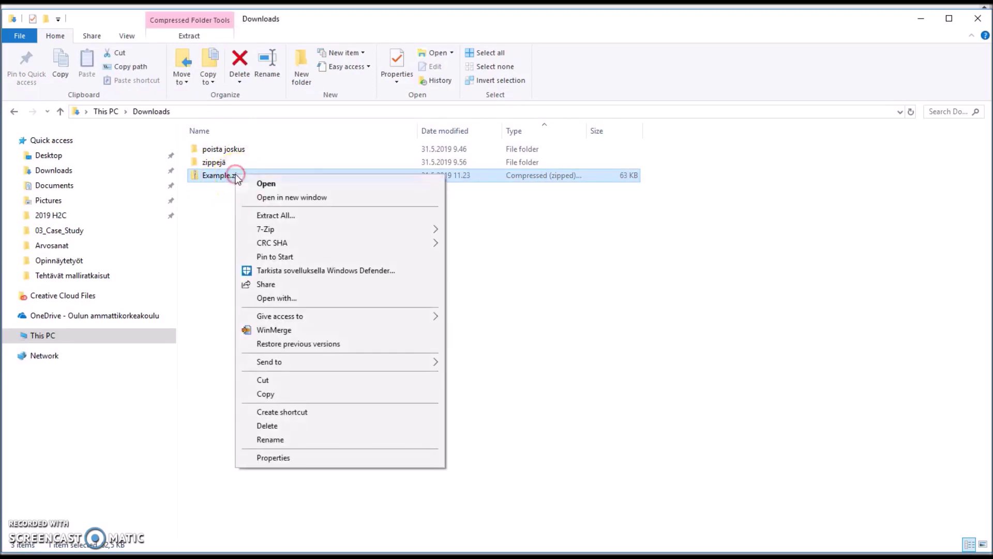
{"action": "left_click", "coordinate": [275, 381]}
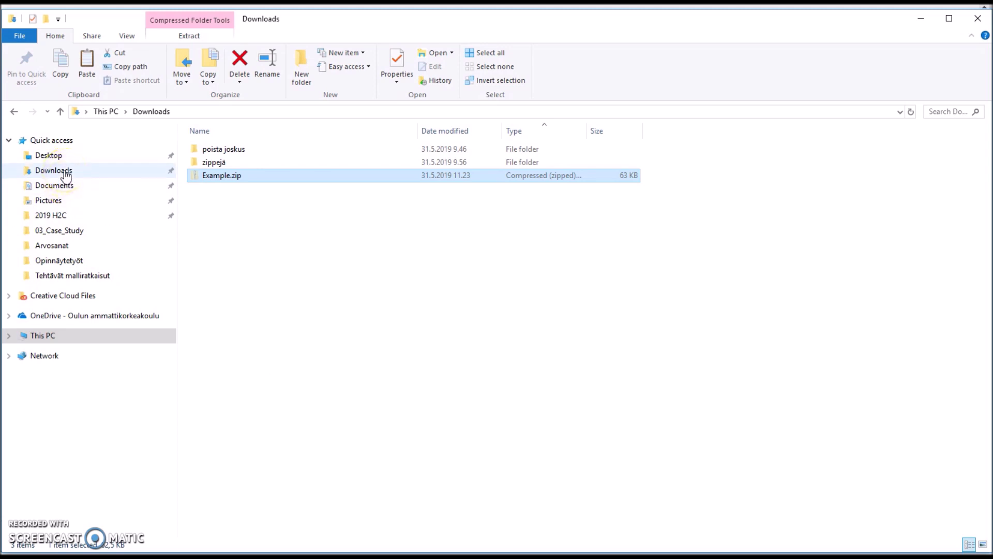
{"action": "left_click", "coordinate": [65, 173]}
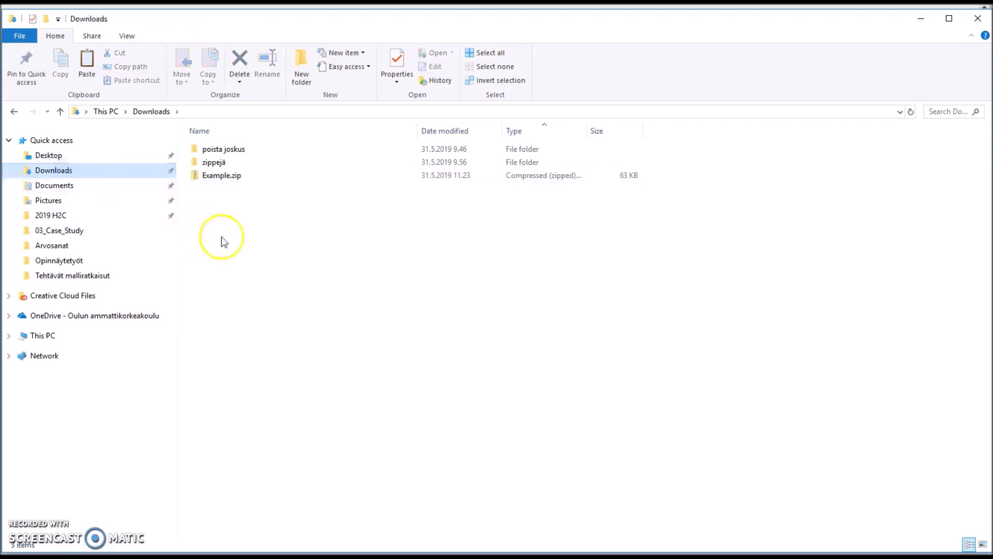
{"action": "left_click", "coordinate": [65, 188]}
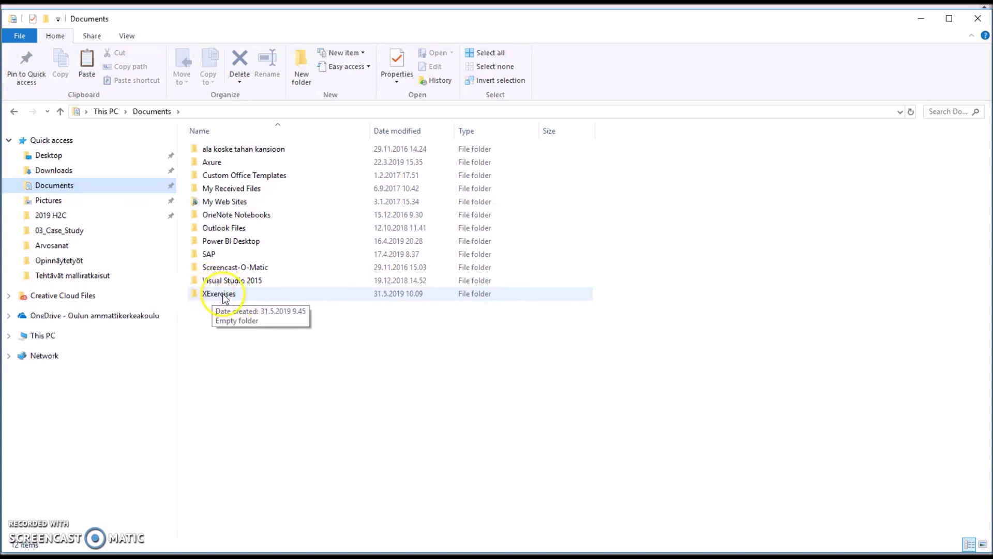
{"action": "double_click", "coordinate": [224, 295]}
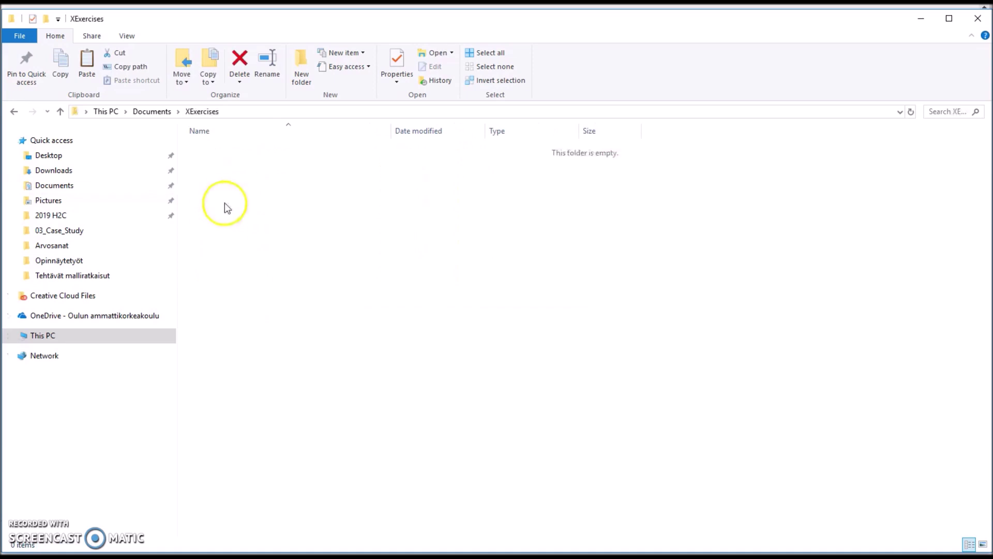
{"action": "right_click", "coordinate": [230, 188]}
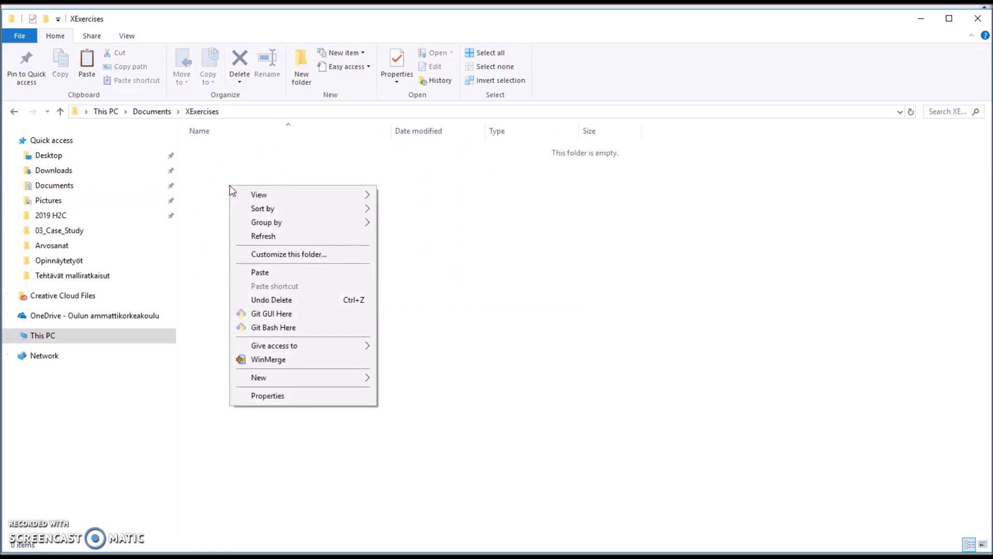
{"action": "left_click", "coordinate": [260, 273]}
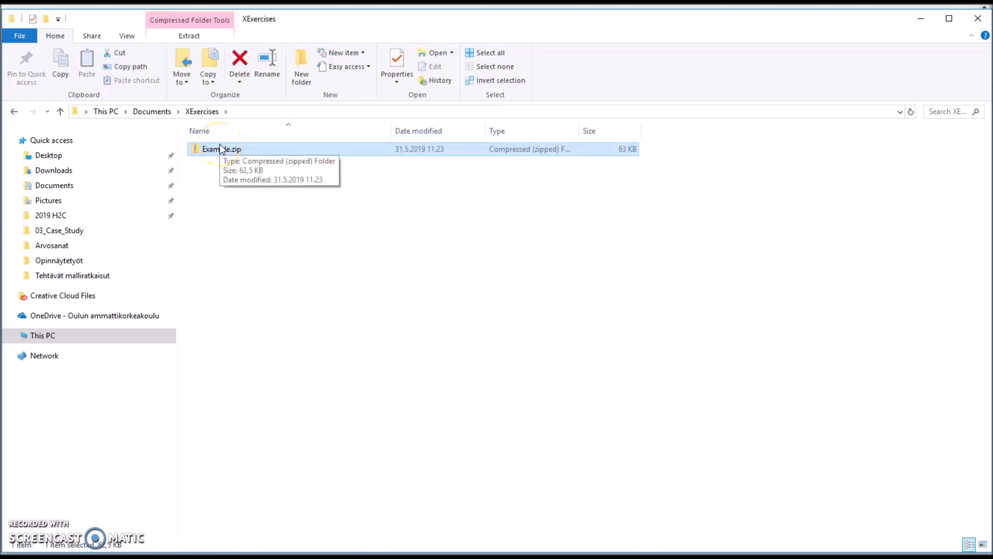
Extract all of Example.zip with the built-in Windows extractor into the default Example folder inside XExercises.
{"action": "left_click", "coordinate": [235, 153]}
{"action": "right_click", "coordinate": [236, 150]}
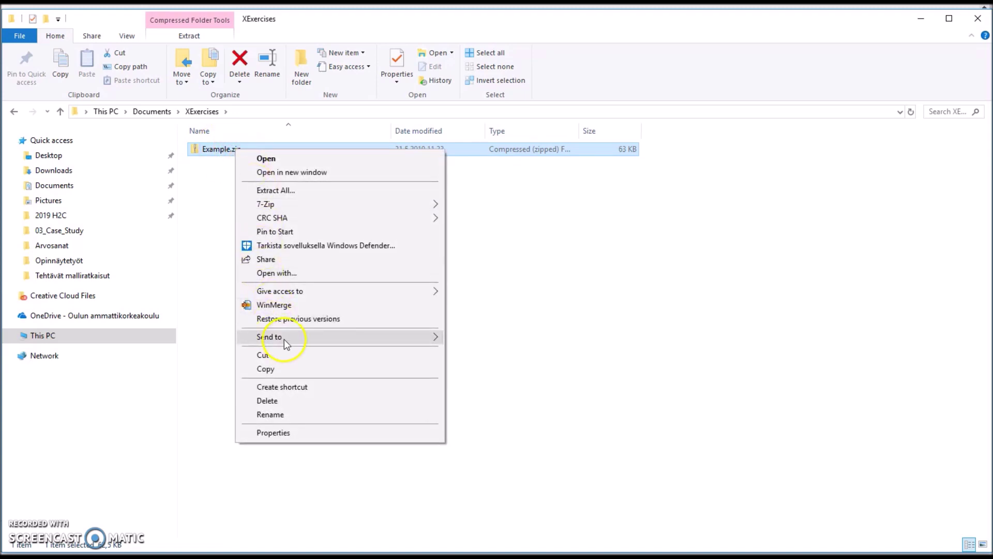
{"action": "left_click", "coordinate": [275, 190]}
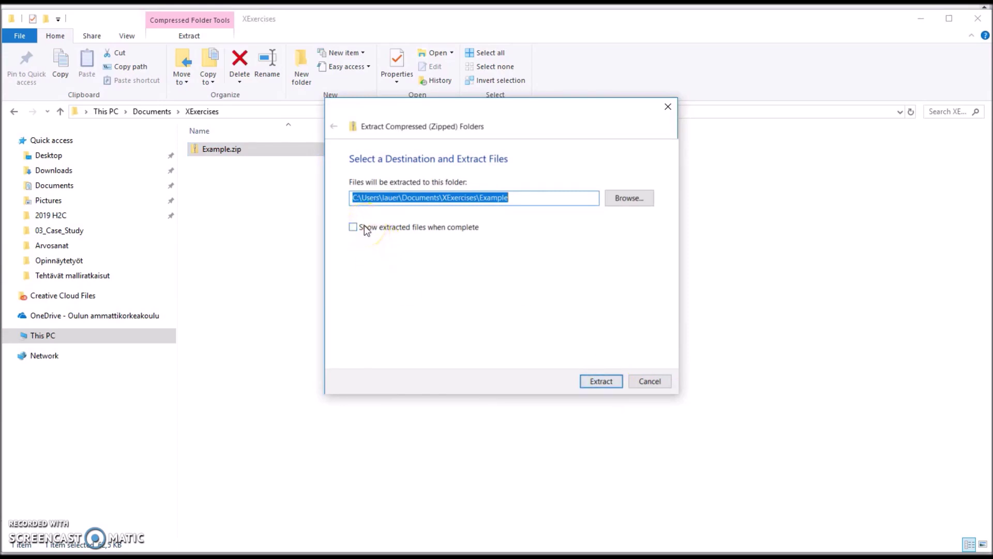
{"action": "left_click", "coordinate": [612, 383]}
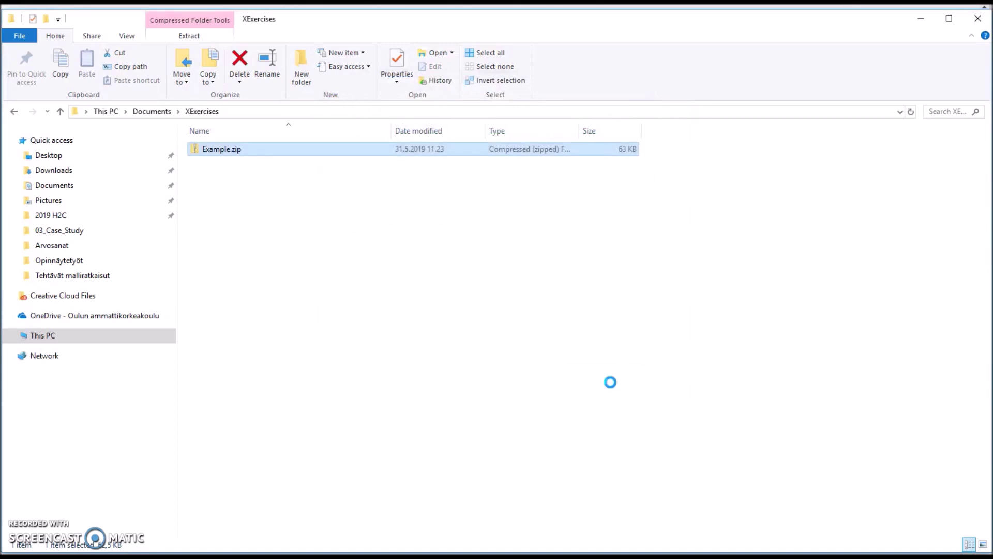
Check the contents of the extracted Example folder, return to XExercises and delete that folder.
{"action": "left_click", "coordinate": [223, 163]}
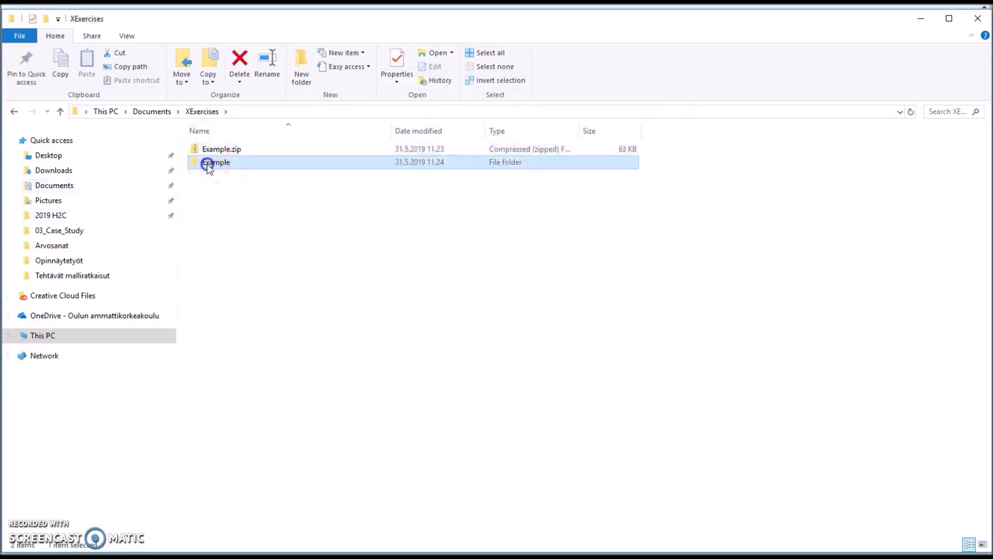
{"action": "double_click", "coordinate": [229, 164]}
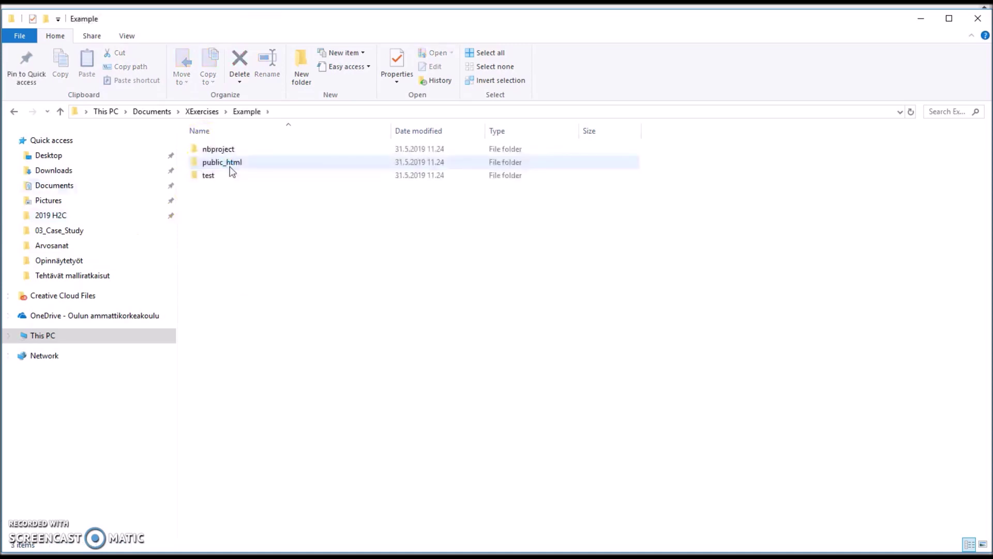
{"action": "left_click", "coordinate": [202, 112]}
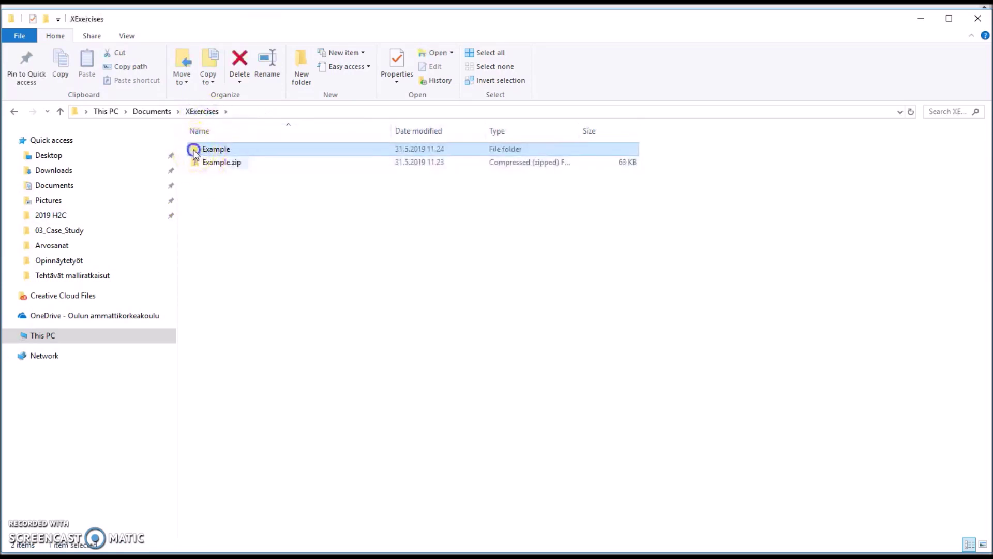
{"action": "key", "text": "Delete"}
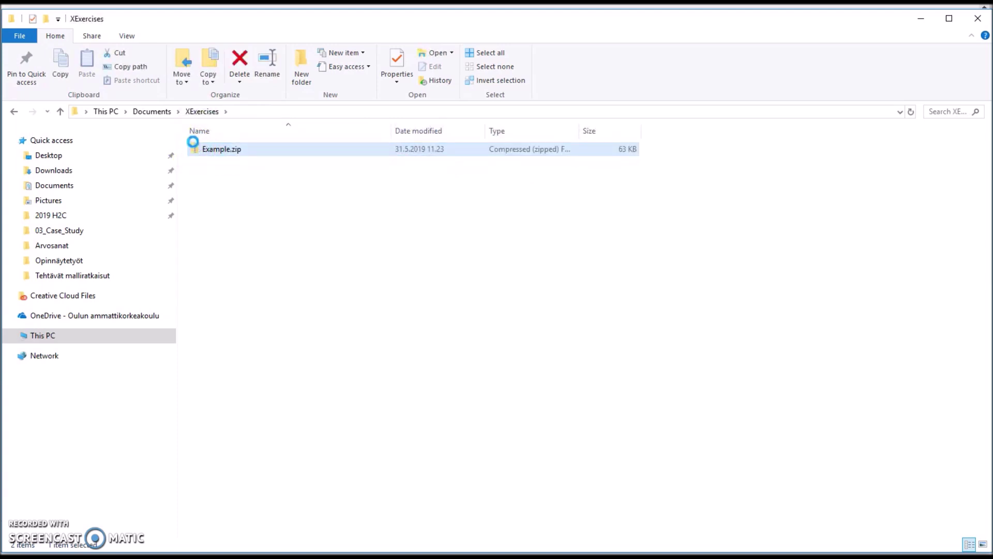
Extract Example.zip with 7-Zip into its own Example folder inside XExercises.
{"action": "double_click", "coordinate": [228, 150]}
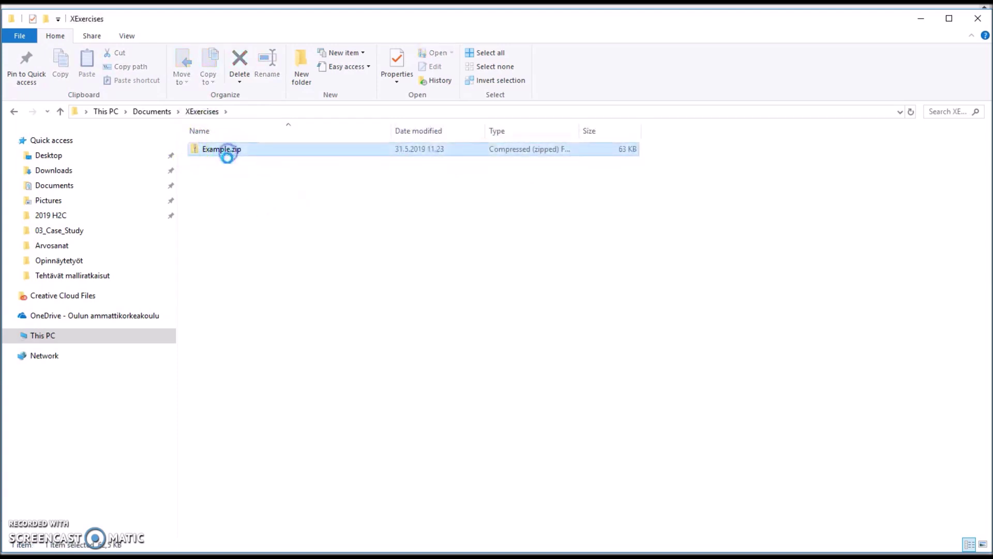
{"action": "left_click", "coordinate": [228, 148]}
{"action": "right_click", "coordinate": [228, 149]}
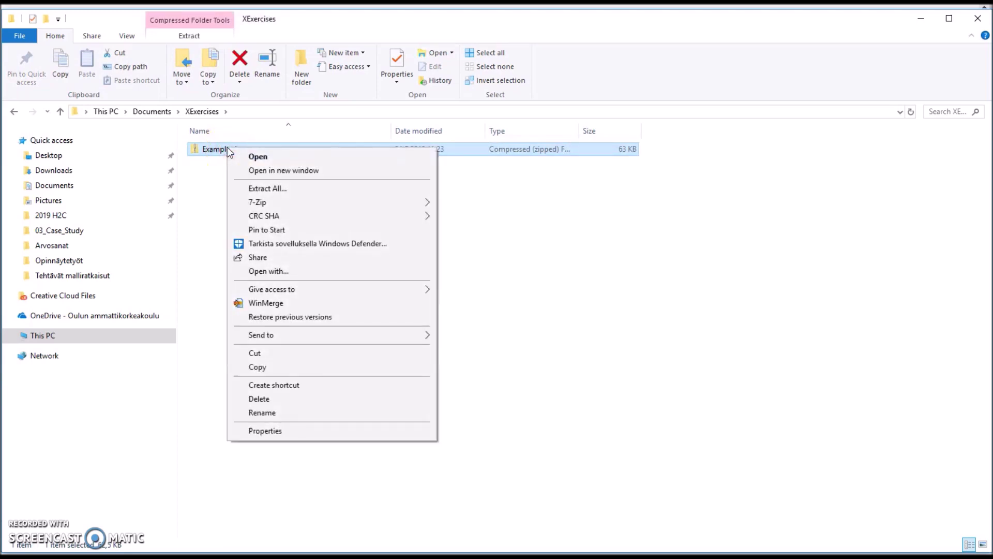
{"action": "left_click", "coordinate": [261, 203]}
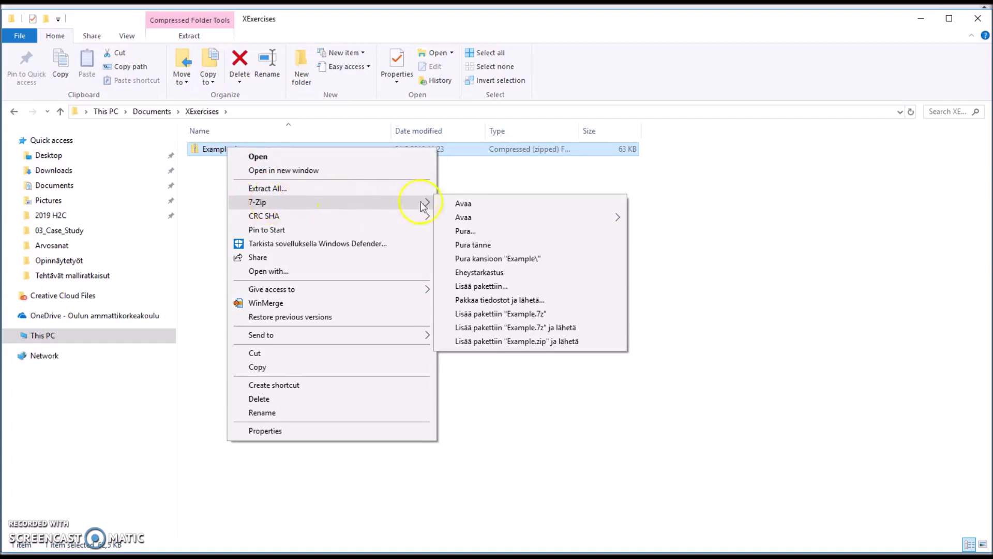
{"action": "left_click", "coordinate": [494, 261]}
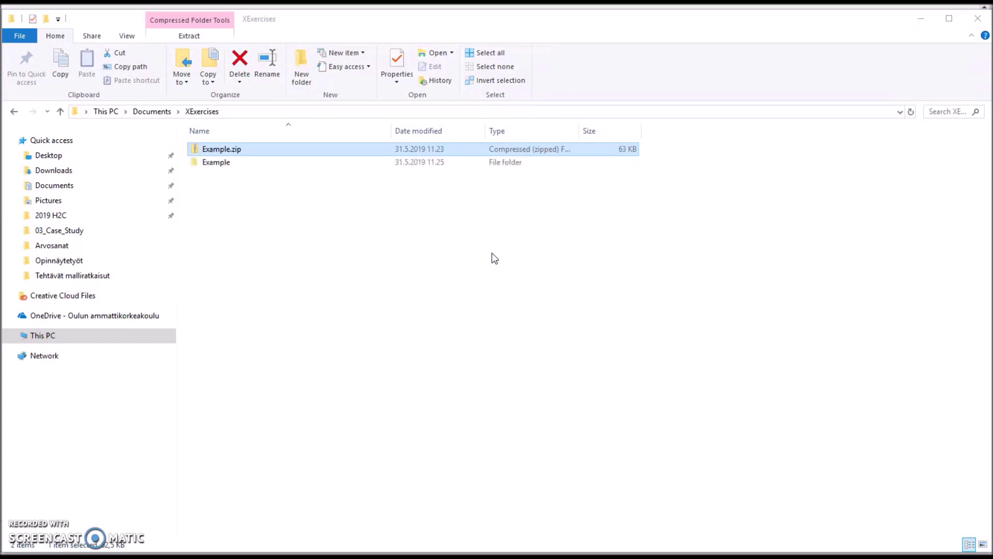
Delete the Example.zip archive from XExercises, keeping the extracted Example folder.
{"action": "left_click", "coordinate": [208, 149]}
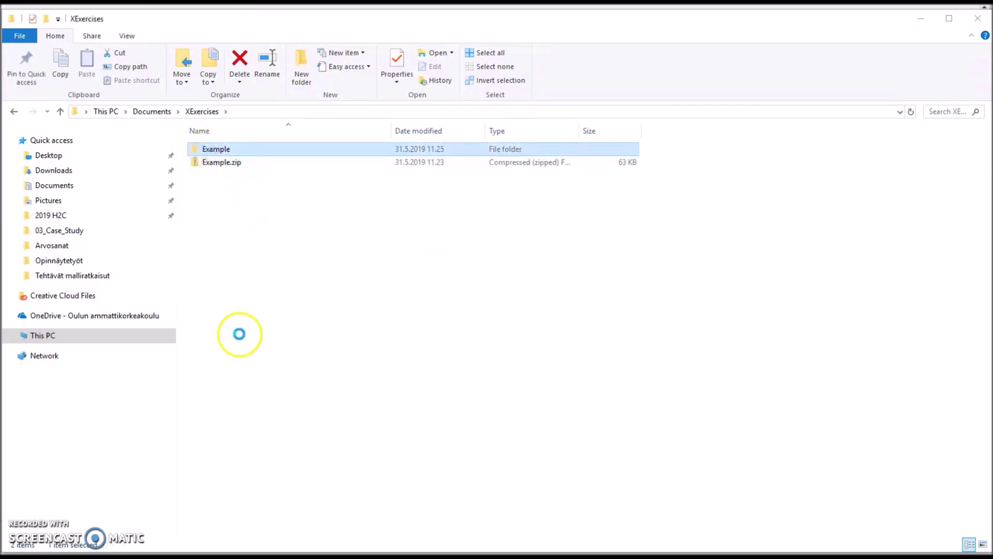
{"action": "left_click", "coordinate": [215, 162]}
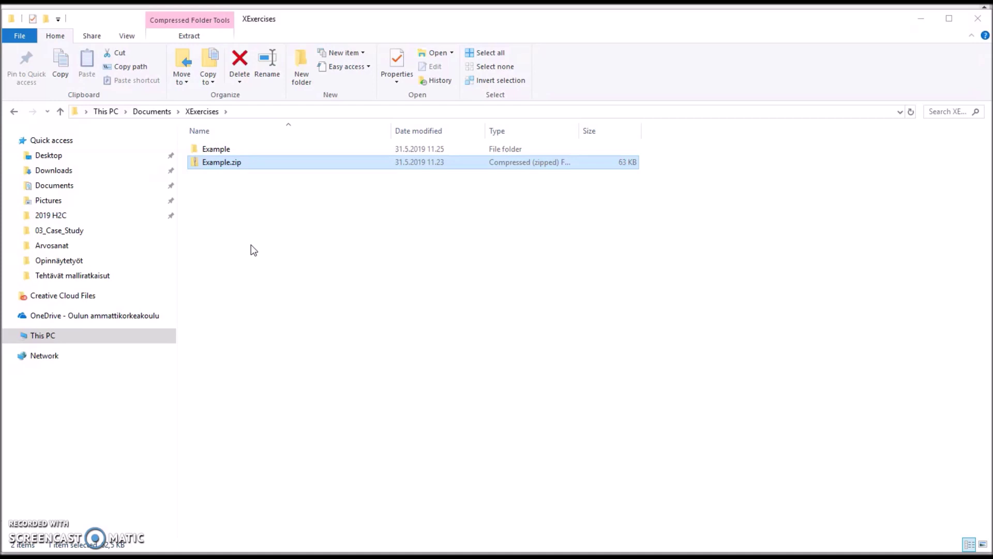
{"action": "key", "text": "Delete"}
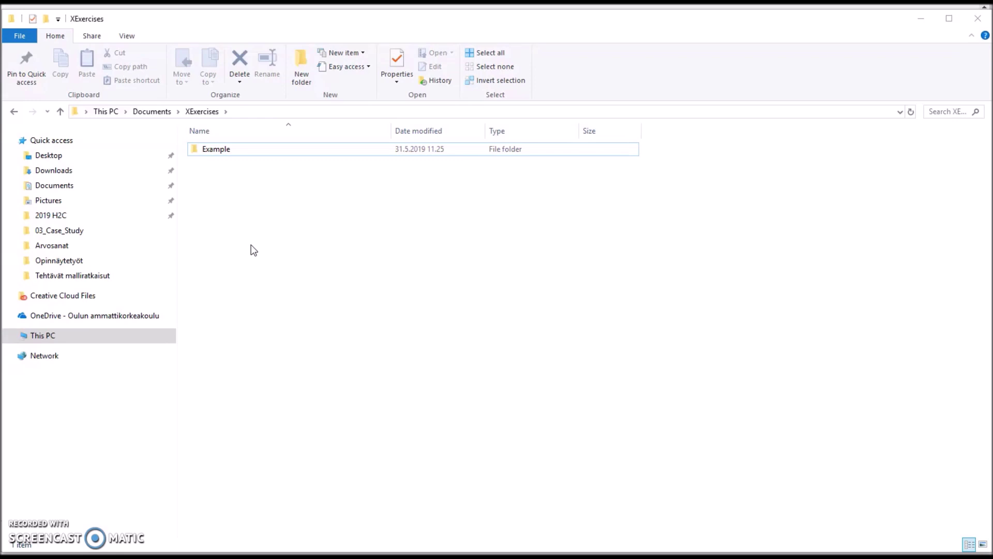
{"action": "left_click", "coordinate": [216, 163]}
{"action": "double_click", "coordinate": [224, 150]}
{"action": "left_click", "coordinate": [336, 239]}
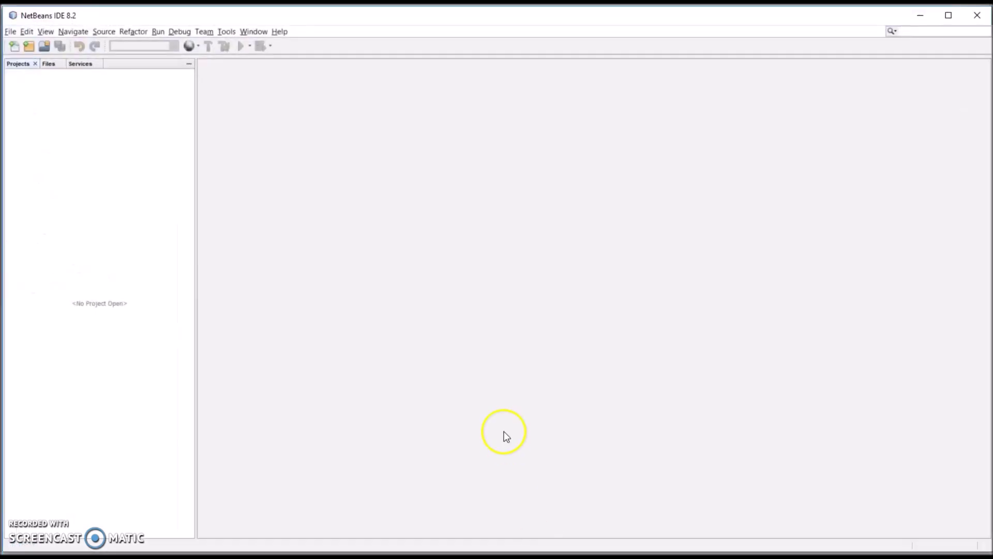
In NetBeans IDE, open the Example project from the XExercises folder in Documents.
{"action": "left_click", "coordinate": [43, 47]}
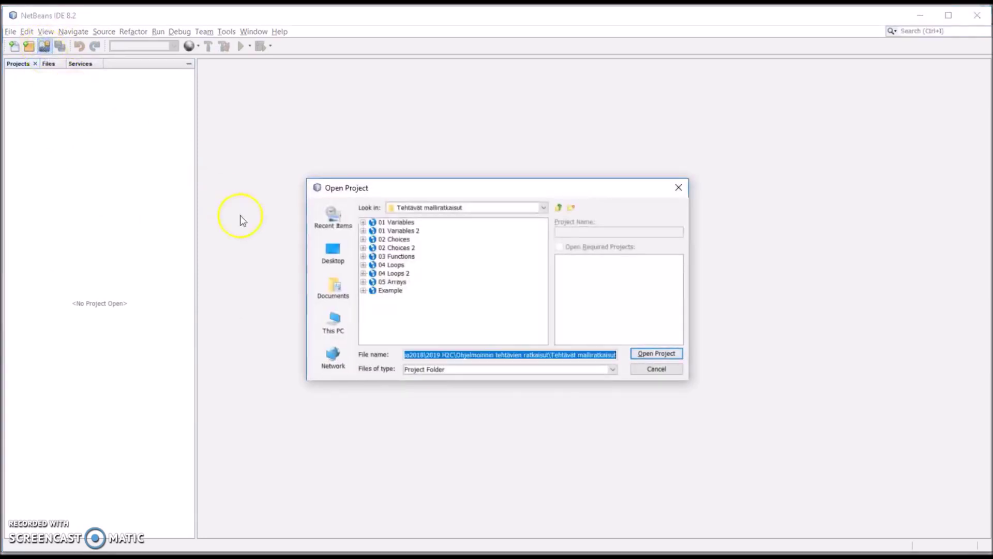
{"action": "left_click", "coordinate": [335, 288]}
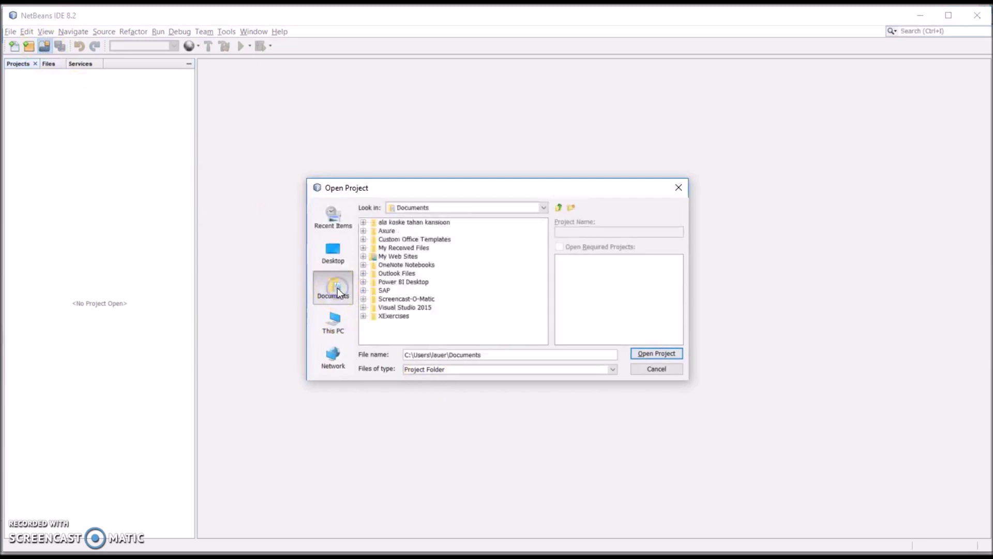
{"action": "left_click", "coordinate": [397, 317]}
{"action": "double_click", "coordinate": [397, 317]}
{"action": "left_click", "coordinate": [393, 222]}
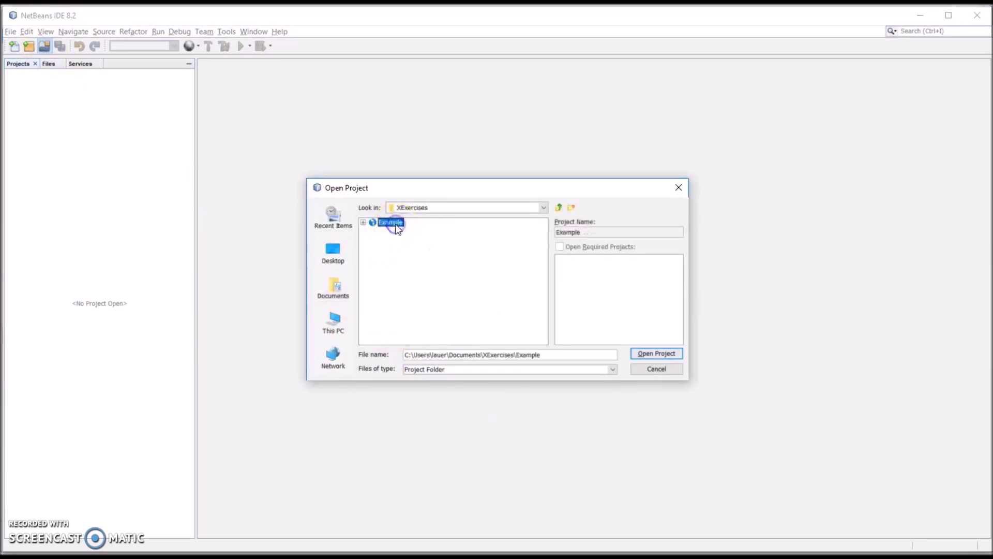
{"action": "left_click", "coordinate": [663, 354]}
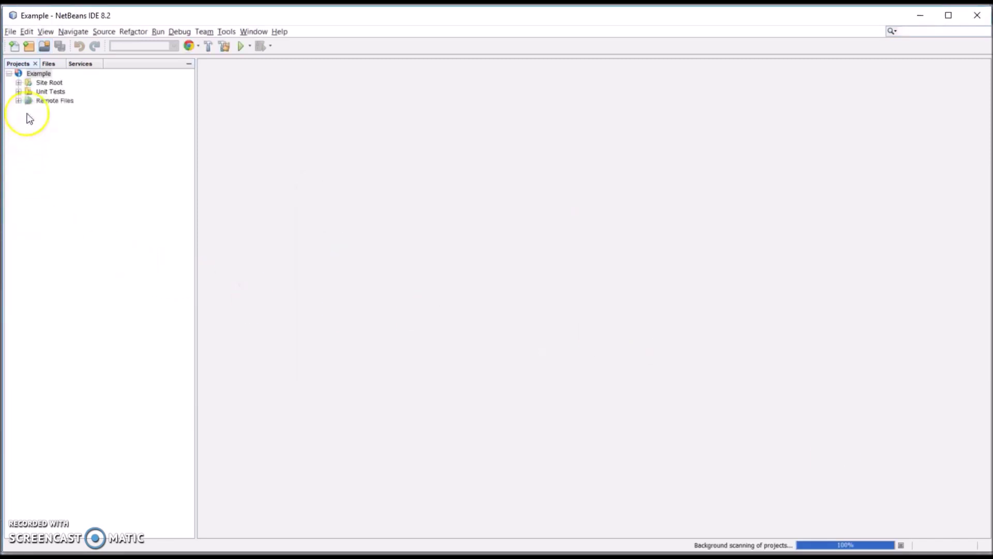
Expand the project's Site Root folder, view the contents of Unit Tests and collapse Unit Tests again.
{"action": "left_click", "coordinate": [19, 83]}
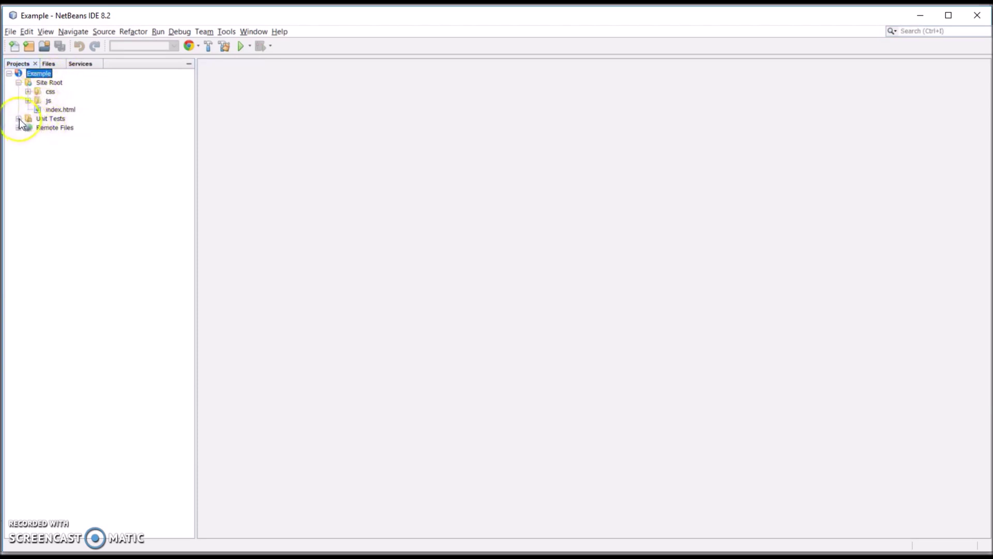
{"action": "left_click", "coordinate": [46, 119]}
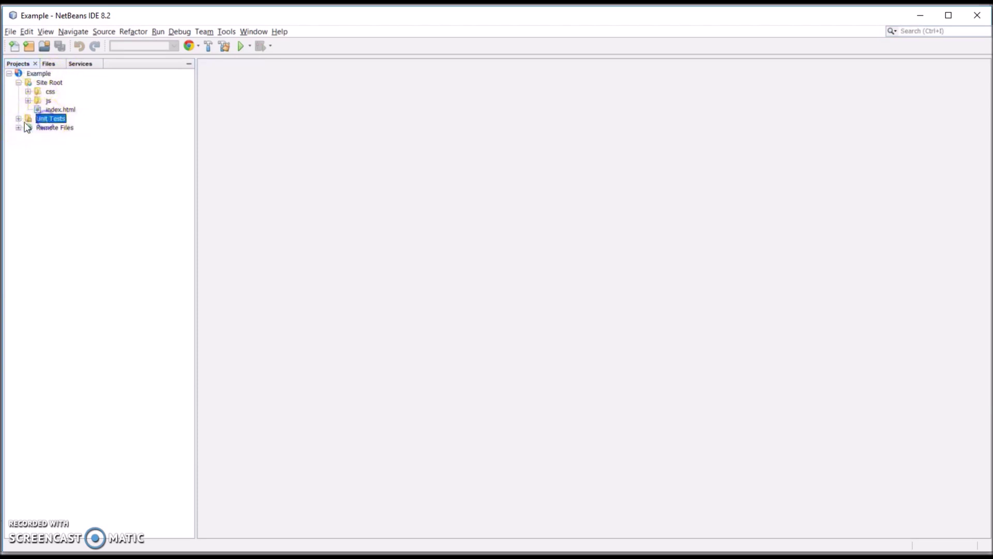
{"action": "left_click", "coordinate": [20, 120]}
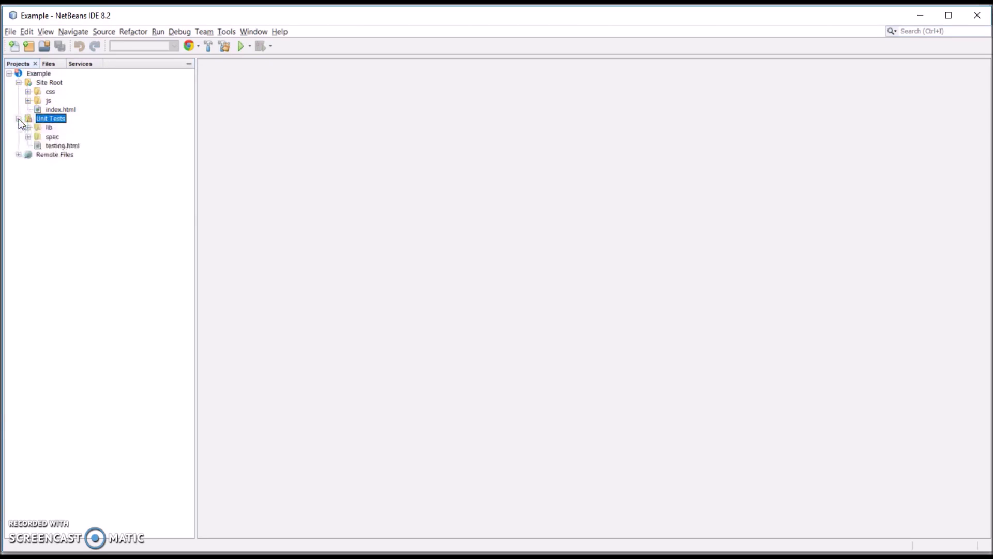
{"action": "left_click", "coordinate": [19, 119]}
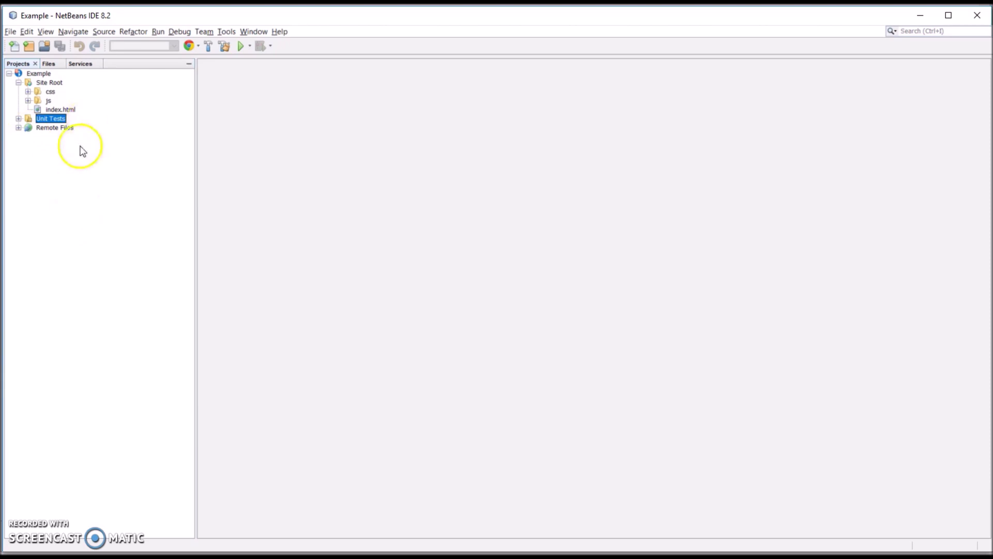
Expand the js and css folders under Site Root and select the styles.css file.
{"action": "left_click", "coordinate": [63, 110]}
{"action": "left_click", "coordinate": [49, 101]}
{"action": "left_click", "coordinate": [28, 101]}
{"action": "left_click", "coordinate": [82, 110]}
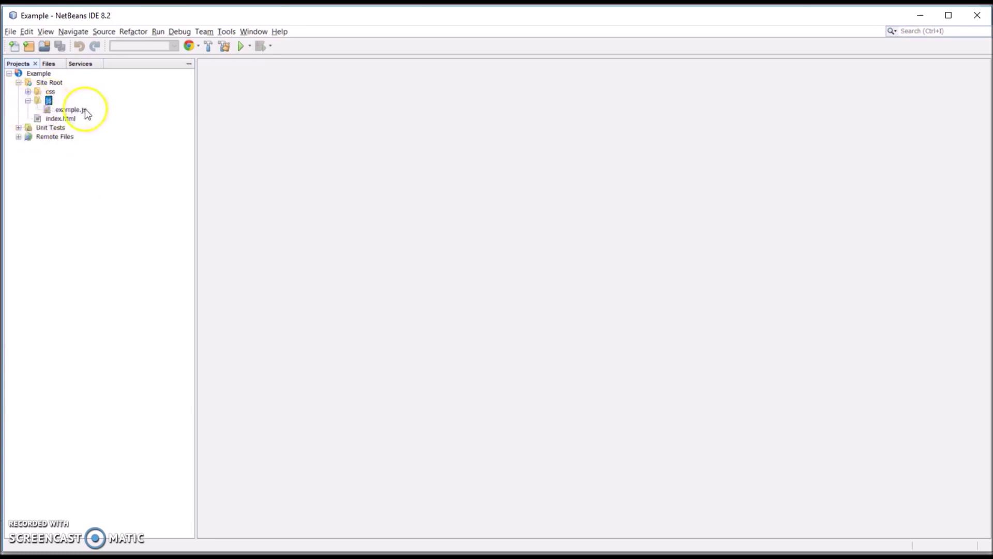
{"action": "left_click", "coordinate": [28, 91]}
{"action": "left_click", "coordinate": [69, 99]}
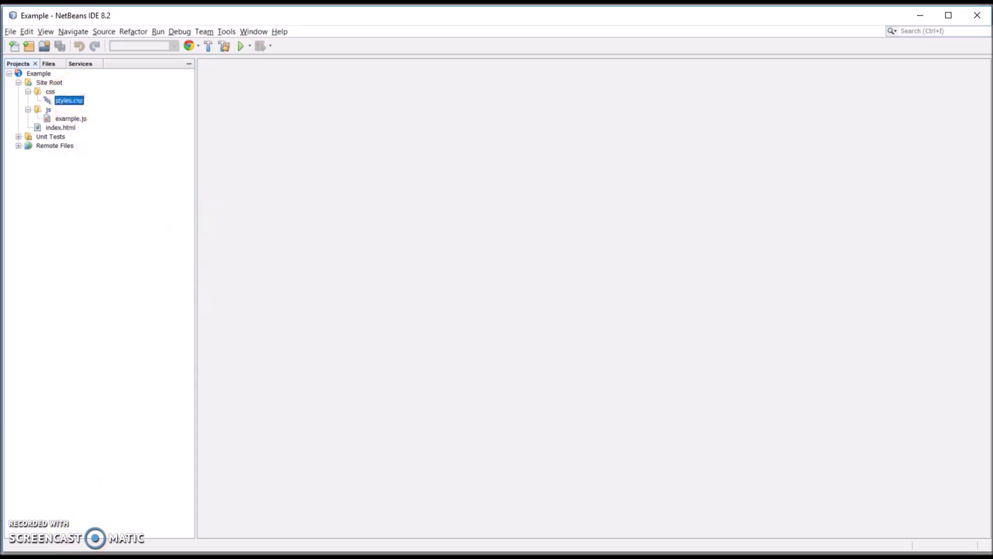
Switch to File Explorer, open the public_html folder inside Example and select the index.html file.
{"action": "key", "text": "alt+Tab"}
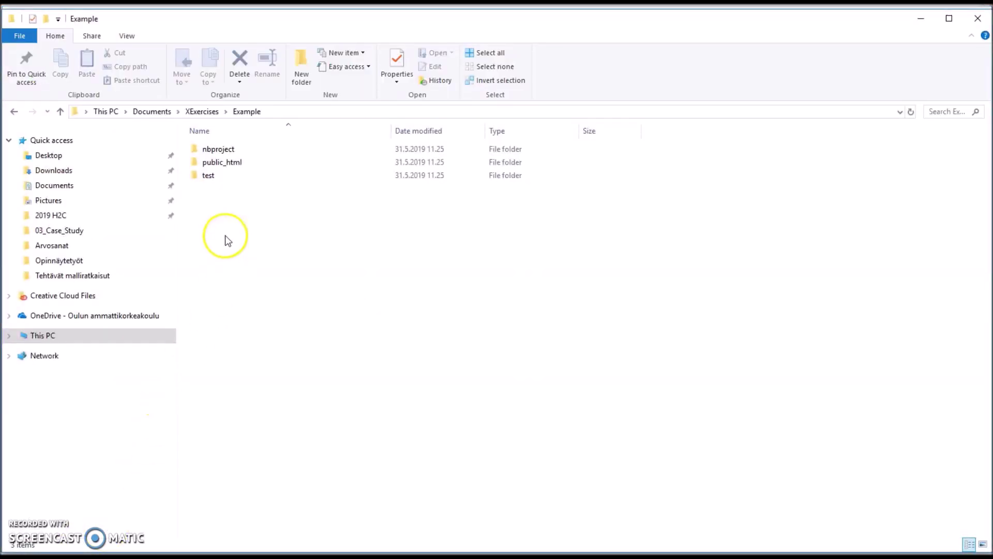
{"action": "left_click", "coordinate": [235, 164]}
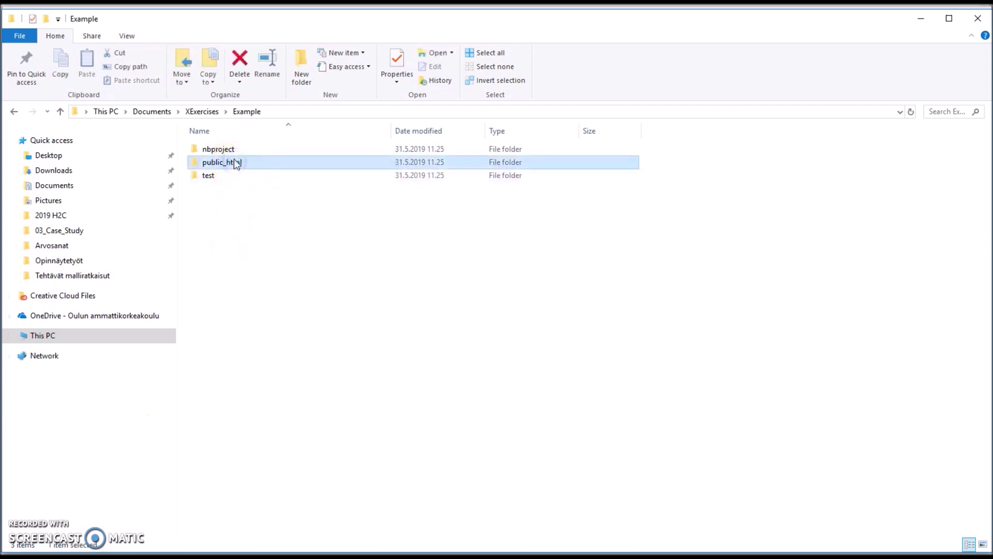
{"action": "left_click", "coordinate": [234, 162]}
{"action": "double_click", "coordinate": [234, 163]}
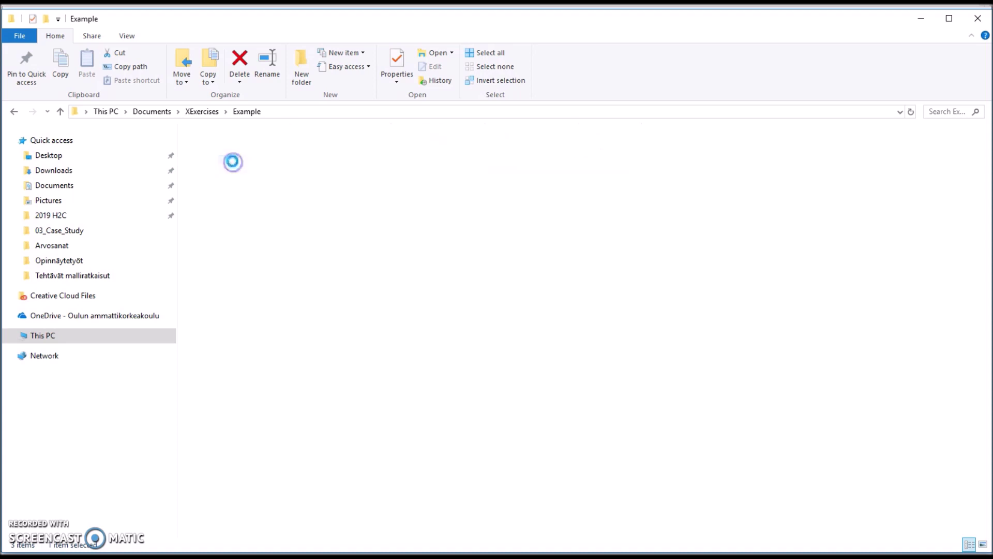
{"action": "left_click", "coordinate": [219, 178]}
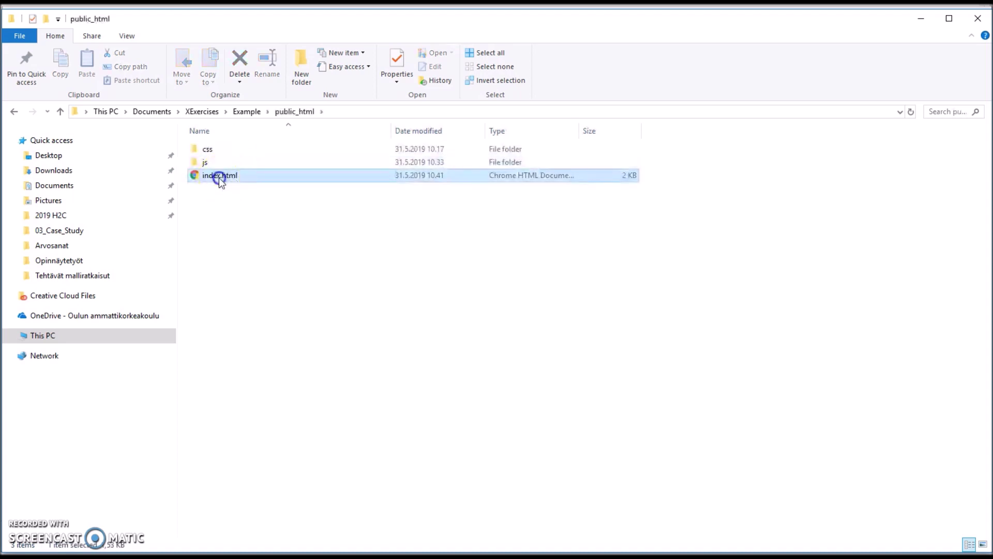
View the contents of the js folder and the css folder inside public_html, returning to public_html after each.
{"action": "left_click", "coordinate": [206, 165]}
{"action": "double_click", "coordinate": [207, 165]}
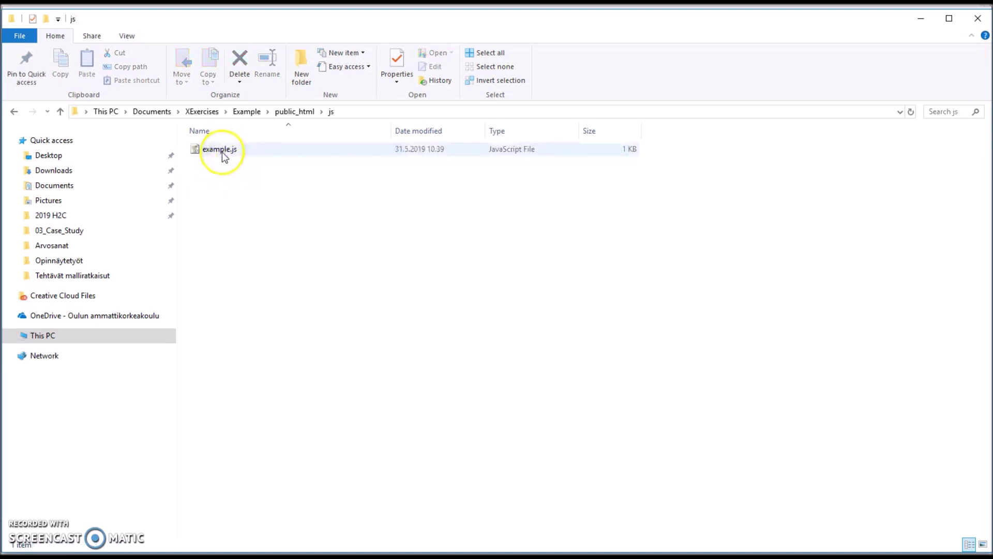
{"action": "left_click", "coordinate": [294, 111]}
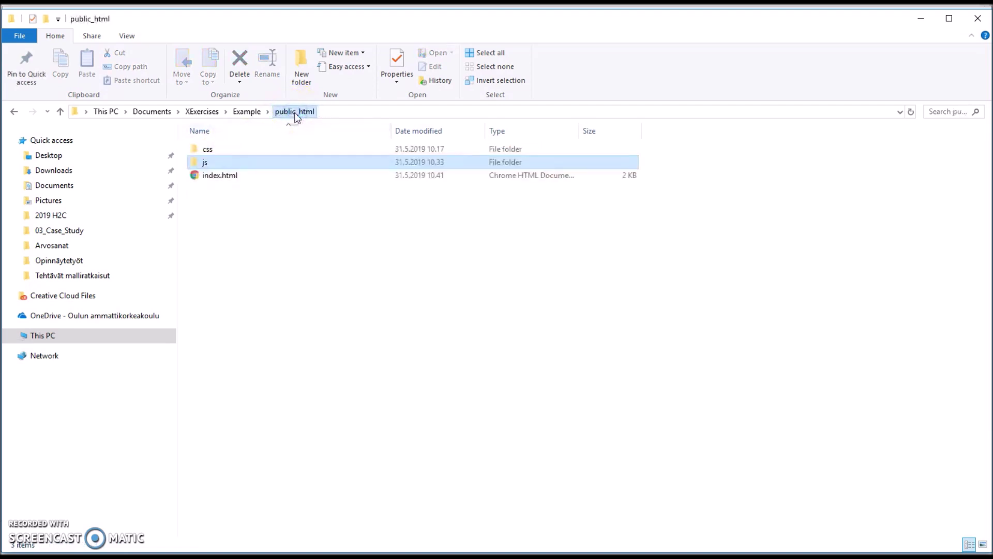
{"action": "left_click", "coordinate": [209, 152]}
{"action": "double_click", "coordinate": [209, 152]}
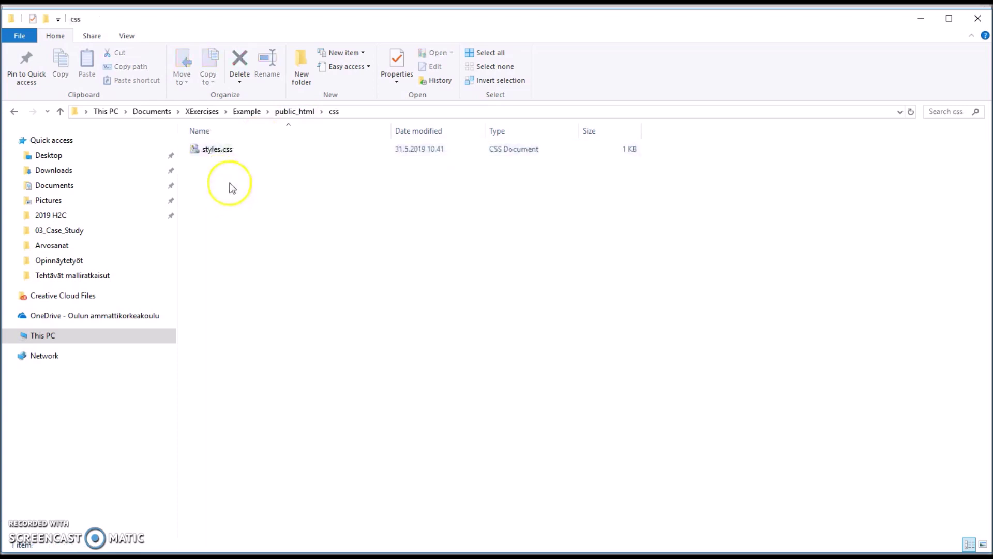
{"action": "left_click", "coordinate": [293, 112]}
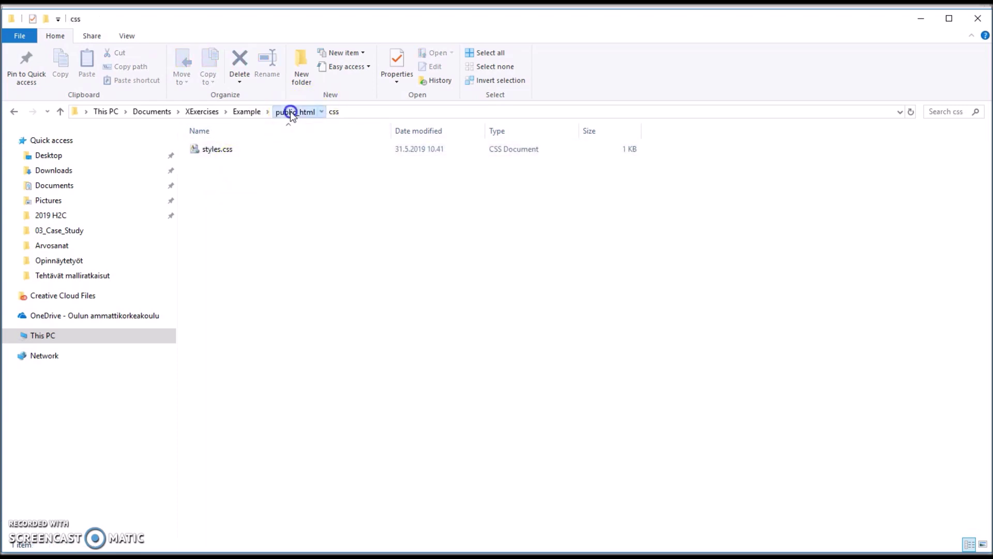
Go up to the Example folder, view the contents of its test folder and return to Example.
{"action": "left_click", "coordinate": [247, 113]}
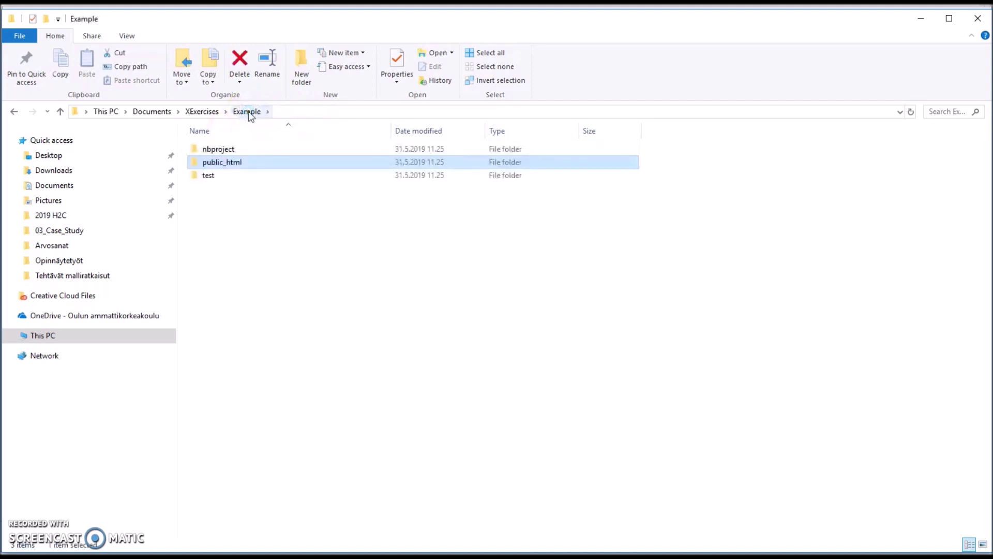
{"action": "left_click", "coordinate": [207, 175]}
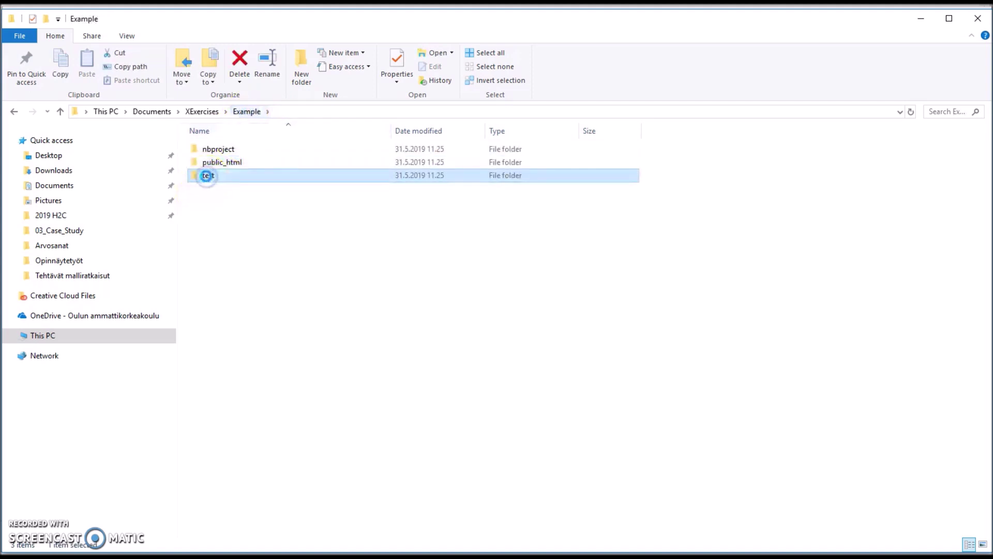
{"action": "double_click", "coordinate": [207, 175]}
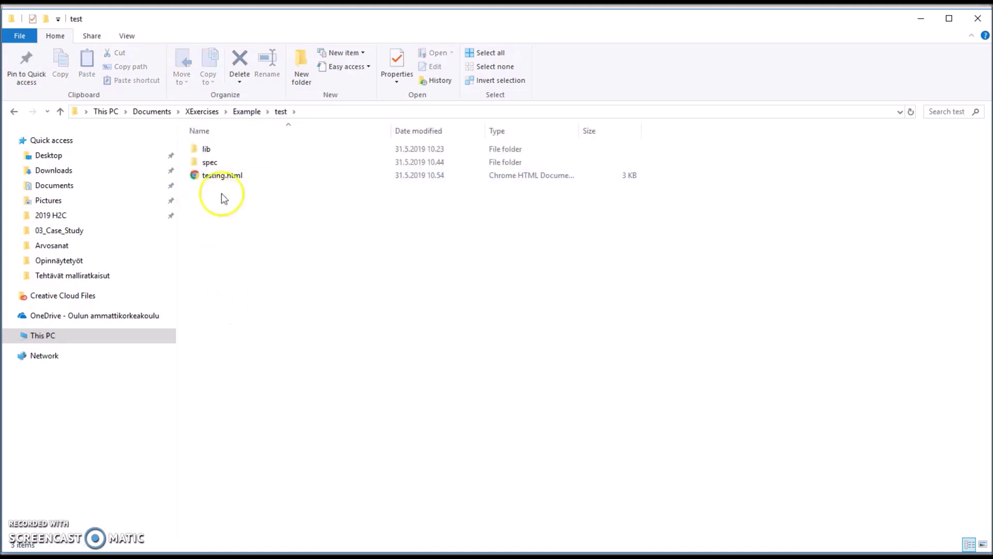
{"action": "left_click", "coordinate": [242, 112]}
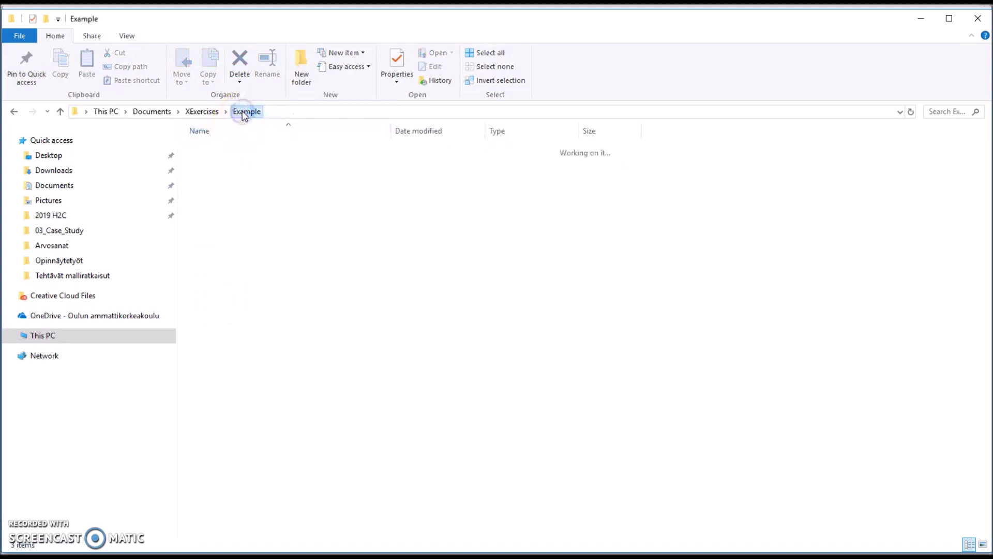